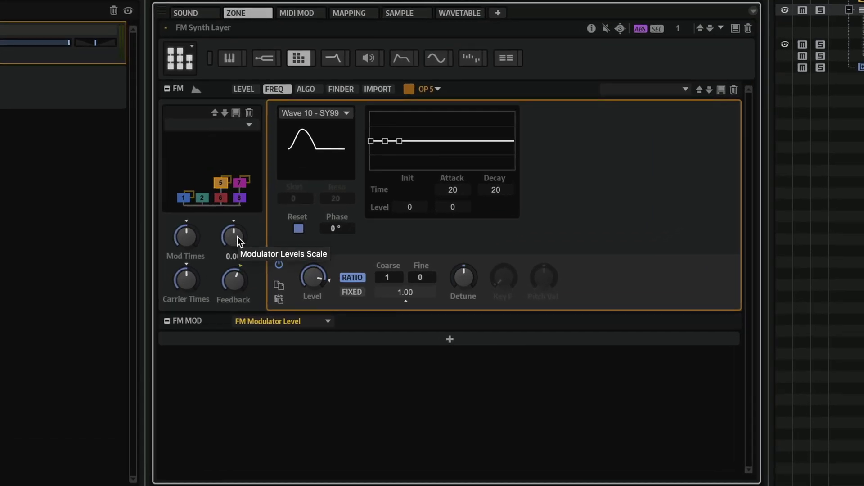
Raise the modulator levels scale to 20.40, target FM Modulator Level, and list modulation sources
{"action": "mouse_move", "coordinate": [239, 229]}
{"action": "left_mouse_down"}
{"action": "mouse_move", "coordinate": [241, 217]}
{"action": "mouse_move", "coordinate": [241, 232]}
{"action": "left_mouse_up"}
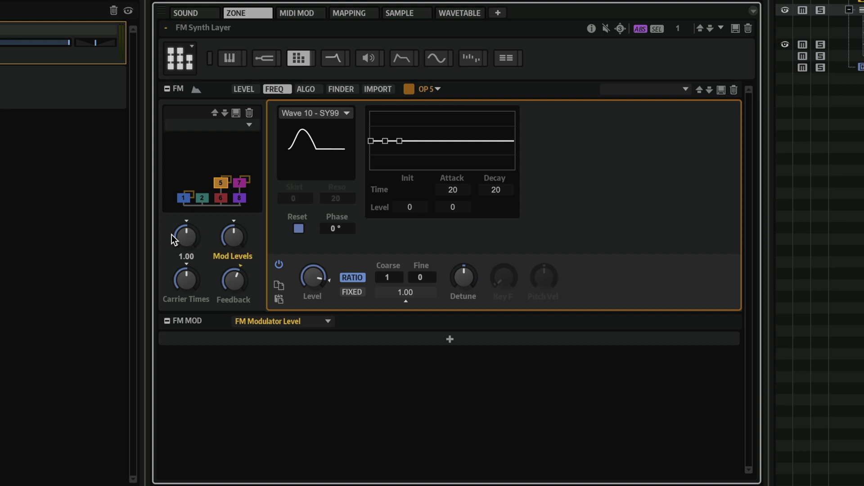
{"action": "left_click", "coordinate": [185, 235]}
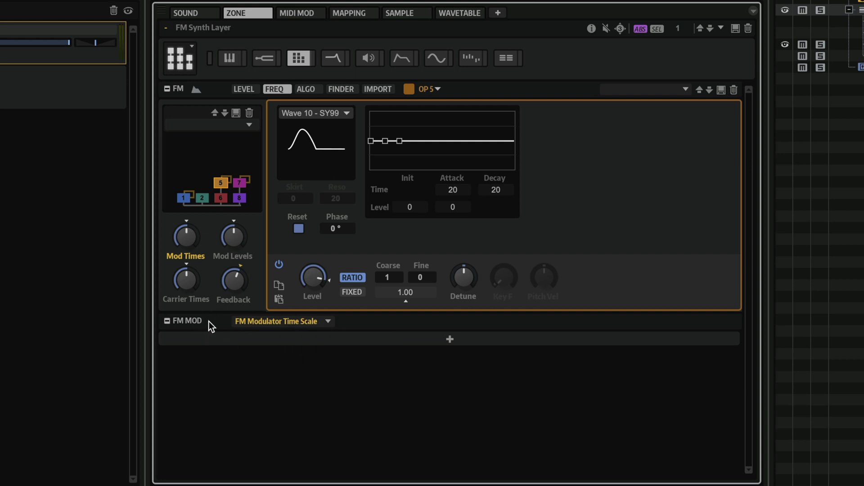
{"action": "left_click", "coordinate": [232, 237]}
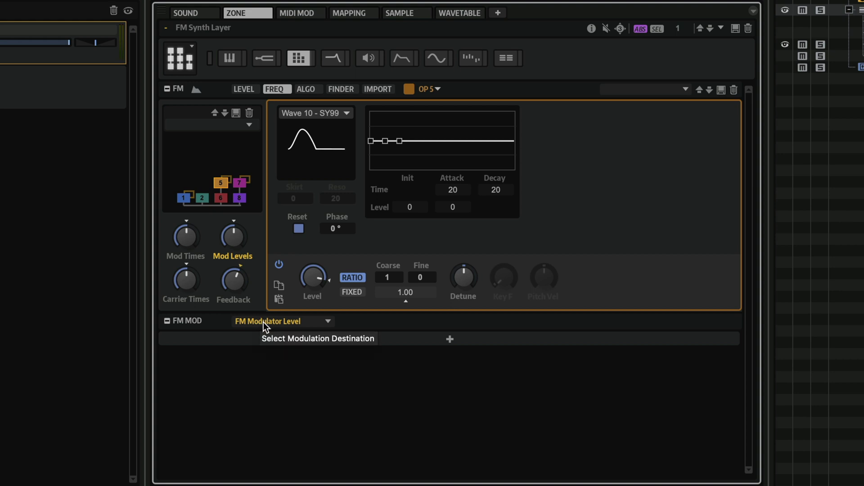
{"action": "left_click", "coordinate": [448, 339]}
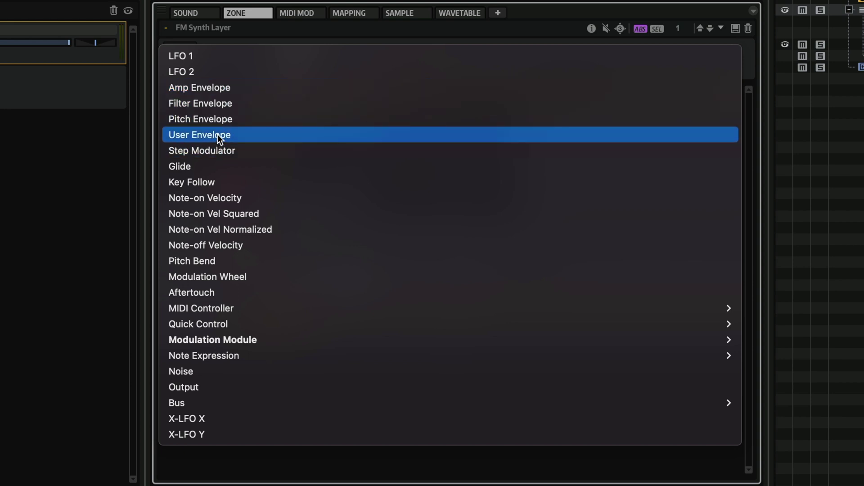
Add the User Envelope to FM Modulator Level at depth 17.1, then target FM Feedback
{"action": "left_click", "coordinate": [230, 136]}
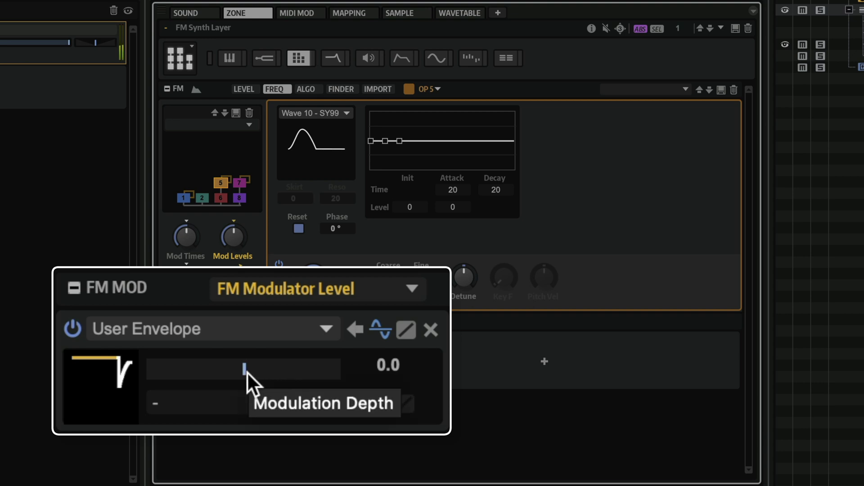
{"action": "left_click_drag", "start_coordinate": [247, 372], "coordinate": [257, 372]}
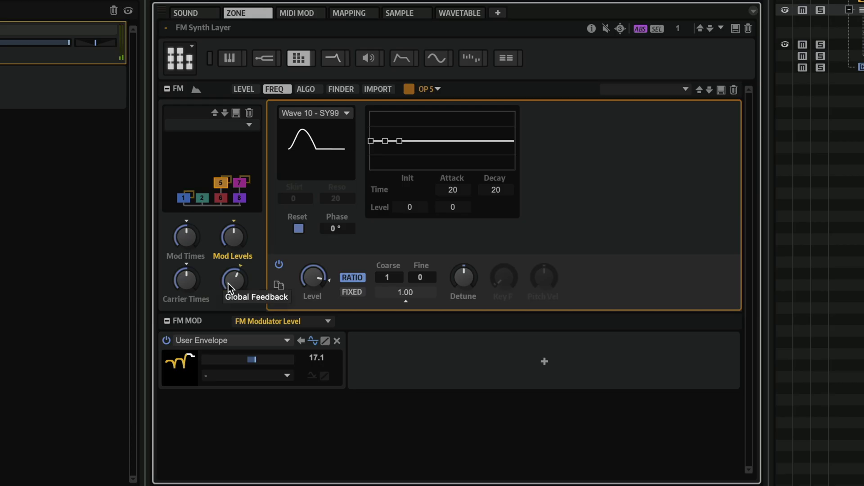
{"action": "left_click", "coordinate": [229, 283]}
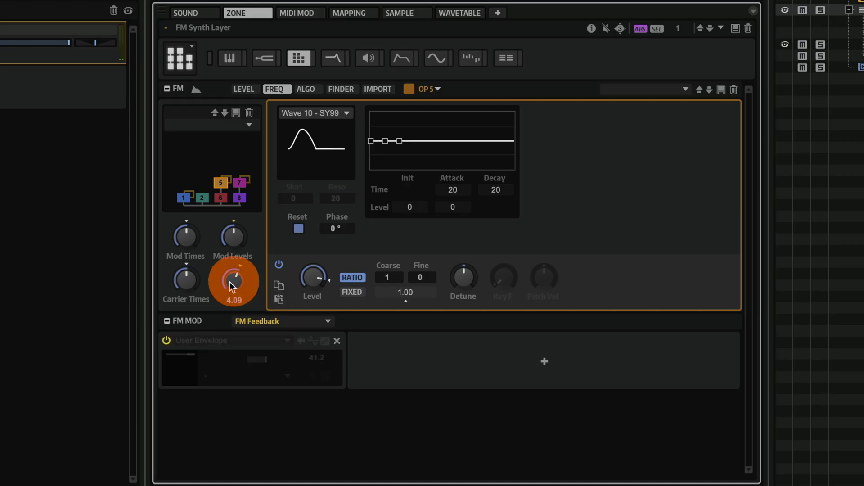
Enable User Envelope on FM Feedback (41.2) and raise its Modulator Level depth to 25.2
{"action": "left_click", "coordinate": [165, 340]}
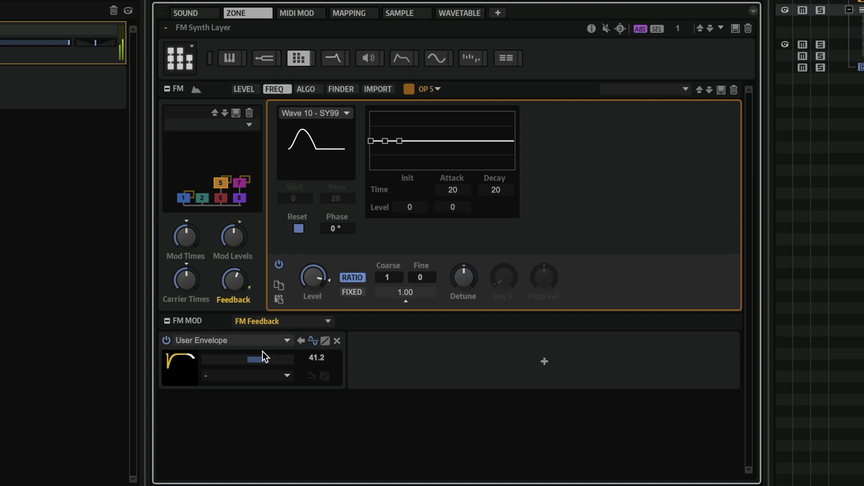
{"action": "left_click", "coordinate": [238, 240]}
{"action": "left_click_drag", "start_coordinate": [258, 359], "coordinate": [258, 359]}
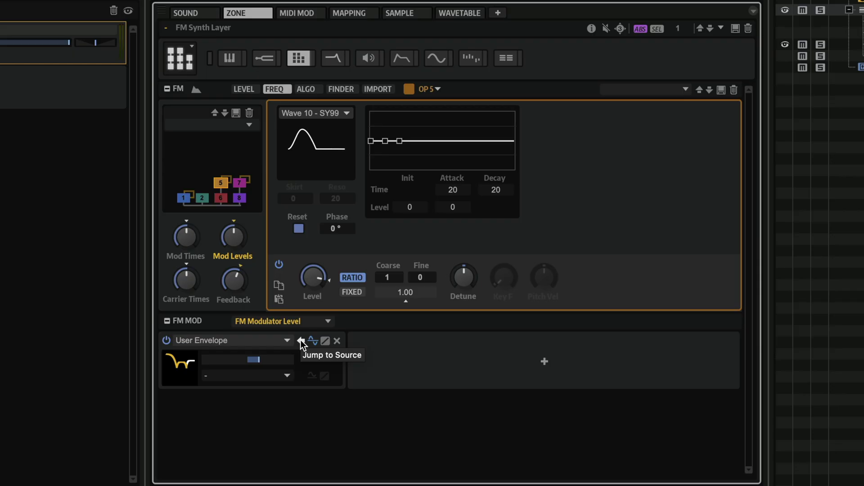
{"action": "left_click", "coordinate": [301, 341]}
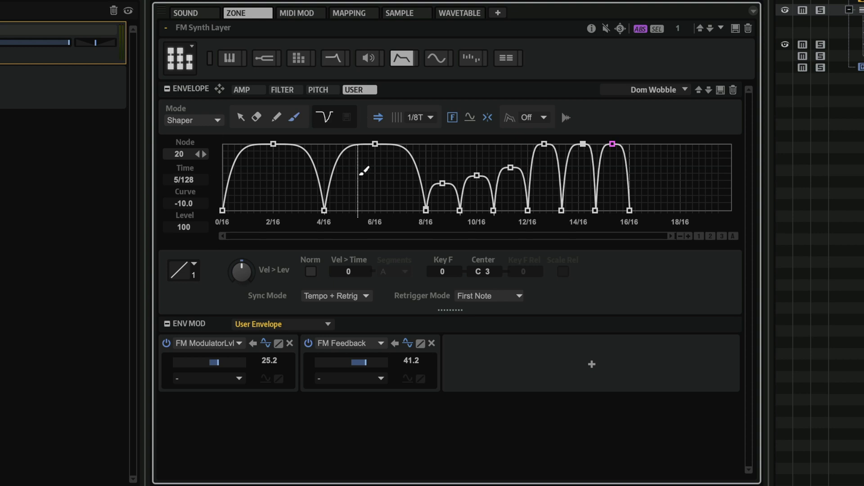
{"action": "left_click", "coordinate": [395, 345]}
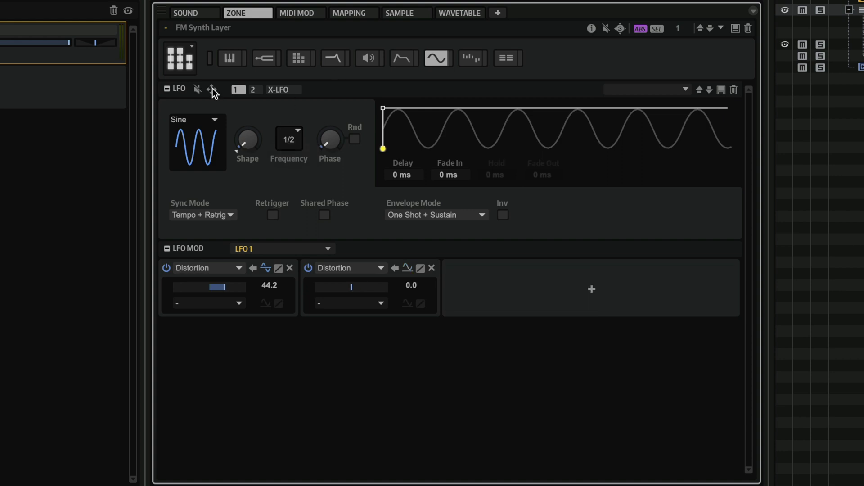
Pick up LFO 1 so it can be assigned to a destination
{"action": "left_click", "coordinate": [212, 90]}
Drop LFO 1 onto the filter Cutoff knob and set its depth to -83.7
{"action": "left_click", "coordinate": [331, 63]}
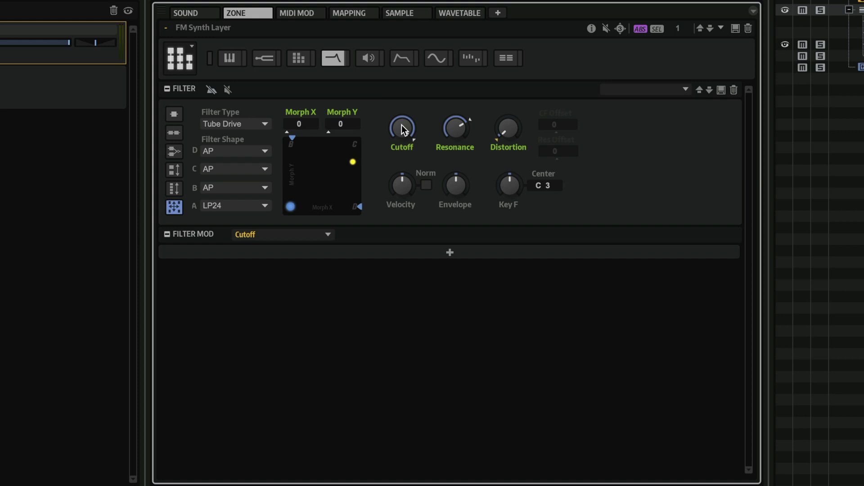
{"action": "left_click_drag", "start_coordinate": [401, 125], "coordinate": [401, 125]}
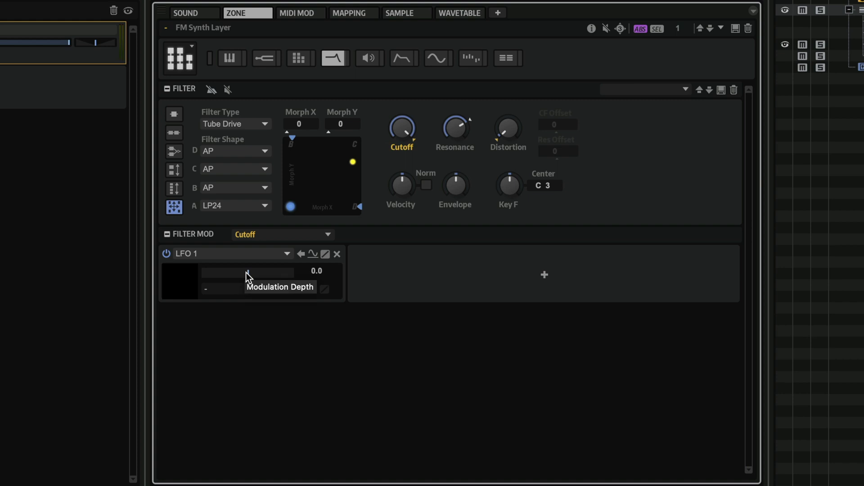
{"action": "left_click_drag", "start_coordinate": [246, 272], "coordinate": [209, 274]}
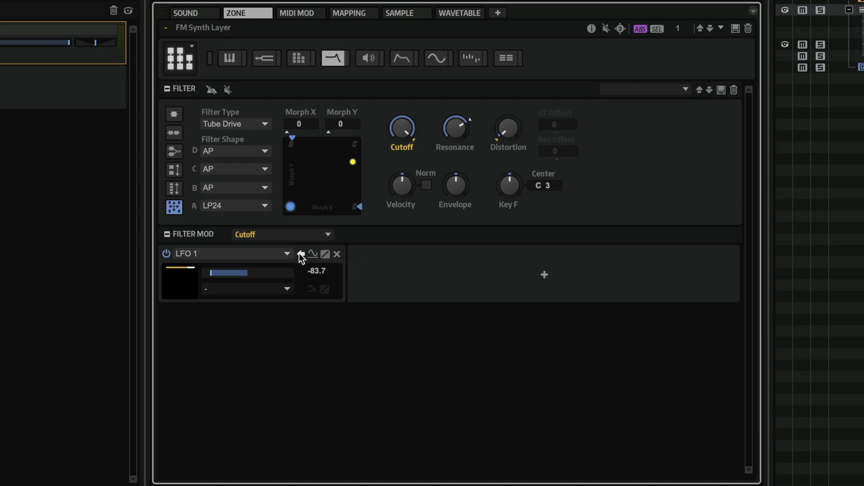
Return to the LFO 1 editor and bring up its modulation destination list
{"action": "left_click", "coordinate": [300, 254]}
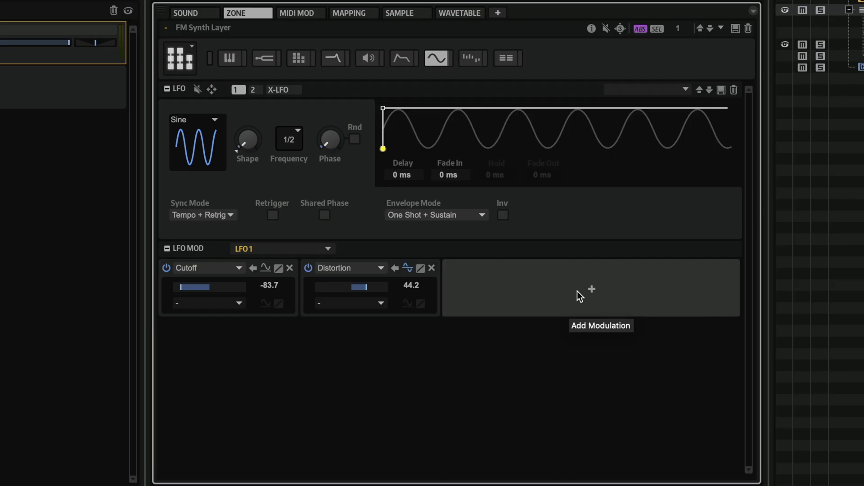
{"action": "left_click", "coordinate": [577, 290]}
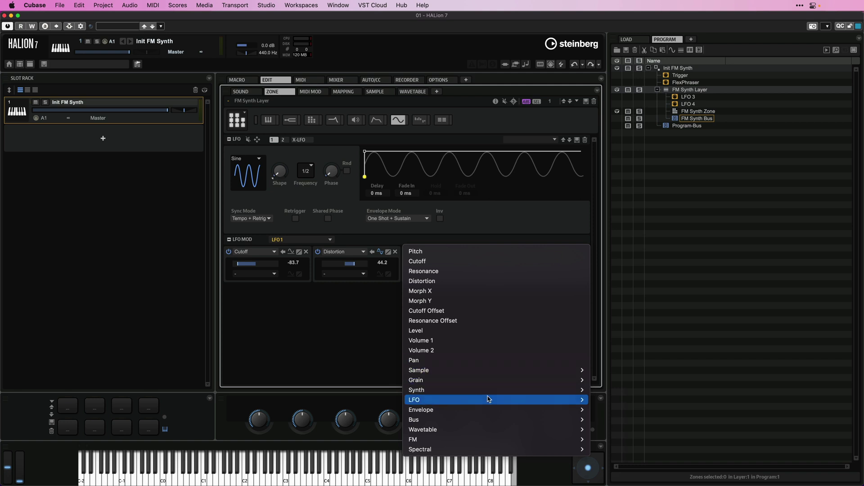
{"action": "mouse_move", "coordinate": [490, 413]}
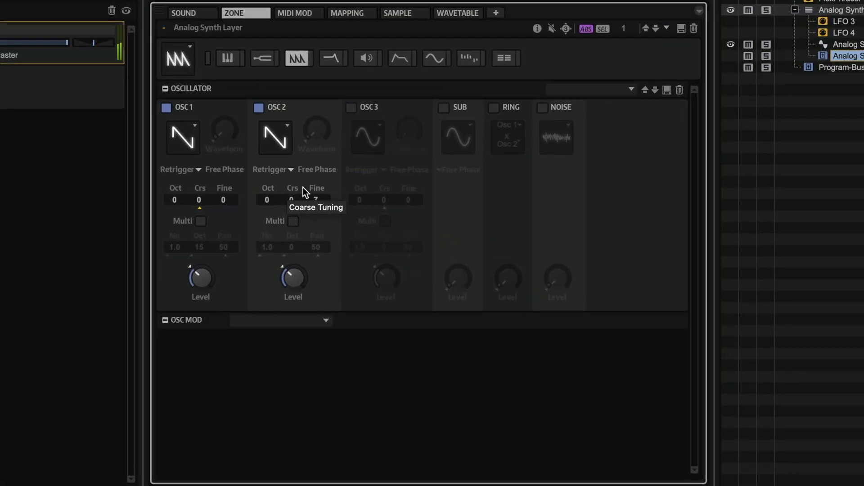
Show the filter Cutoff's modulations and jump to the X-LFO driving it at 75.8
{"action": "left_click", "coordinate": [332, 58]}
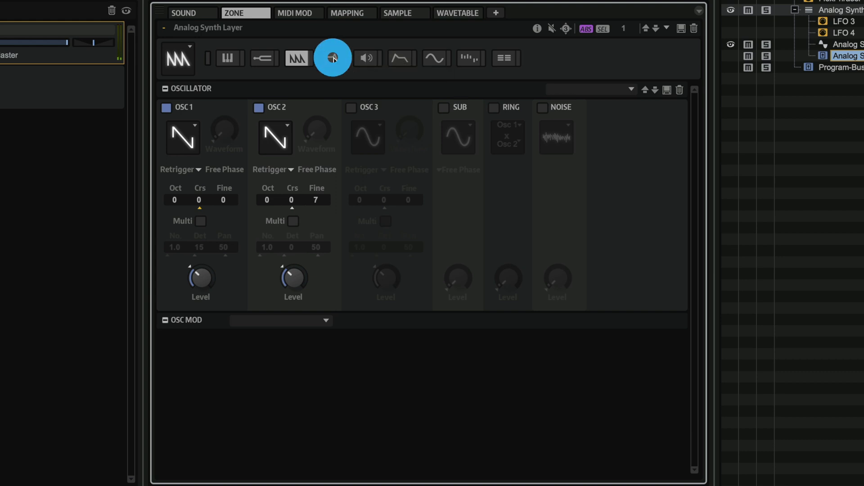
{"action": "left_click", "coordinate": [402, 136]}
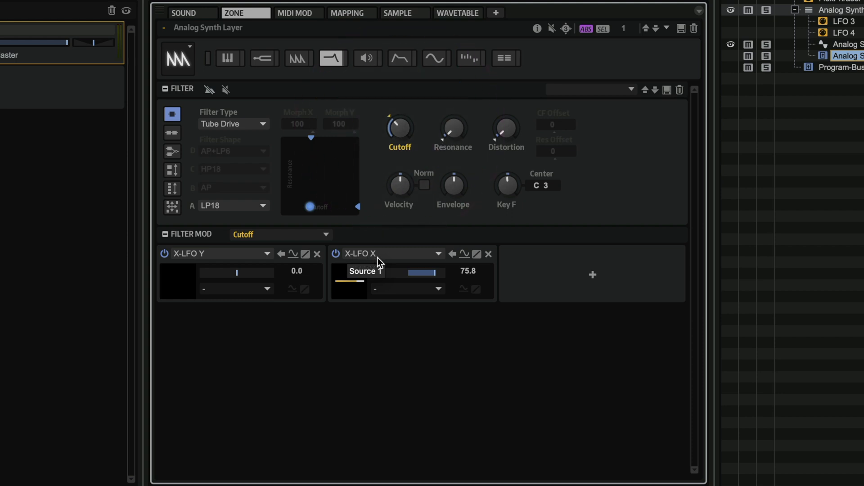
{"action": "left_click", "coordinate": [453, 254]}
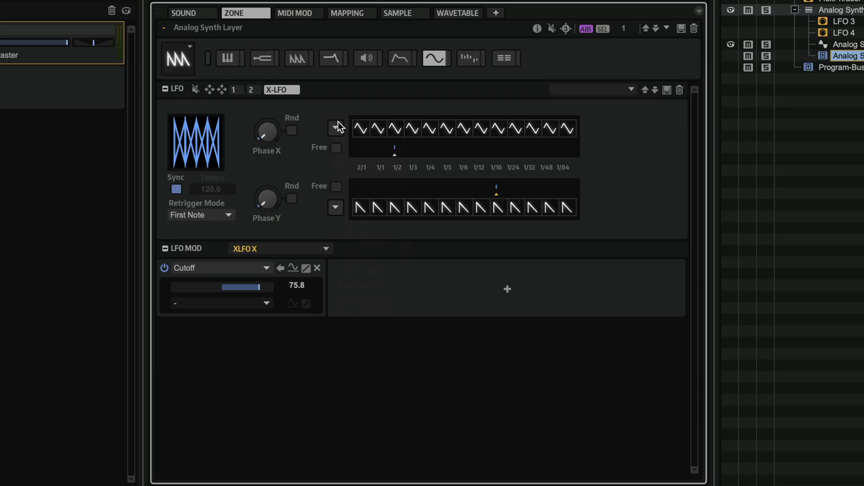
{"action": "left_click", "coordinate": [338, 122]}
{"action": "left_click", "coordinate": [336, 129]}
{"action": "left_click", "coordinate": [334, 128]}
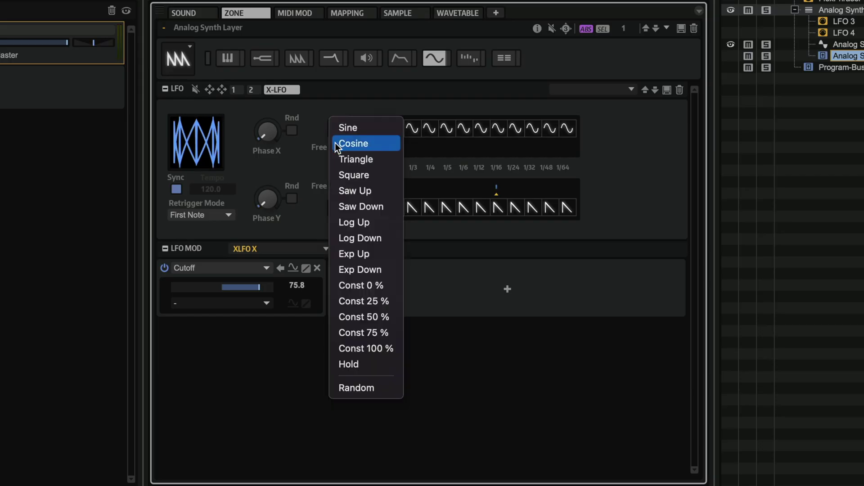
{"action": "left_click", "coordinate": [336, 161]}
{"action": "left_click", "coordinate": [335, 129]}
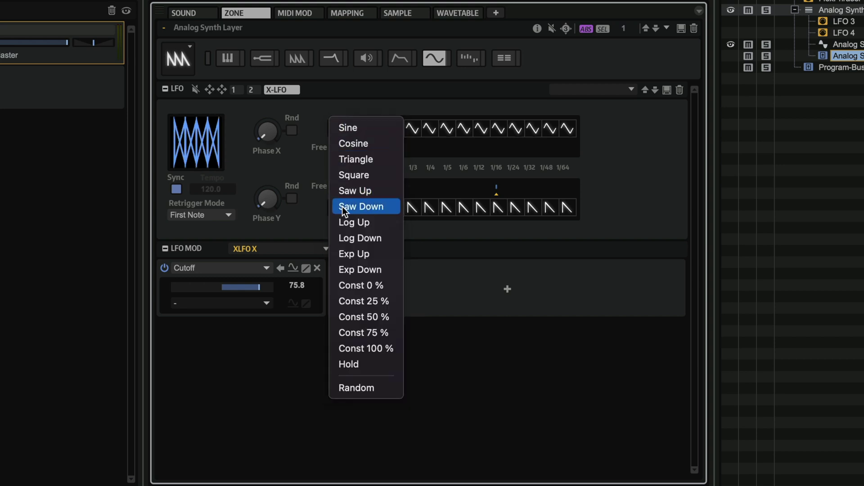
{"action": "left_click", "coordinate": [342, 207]}
{"action": "left_click", "coordinate": [336, 127]}
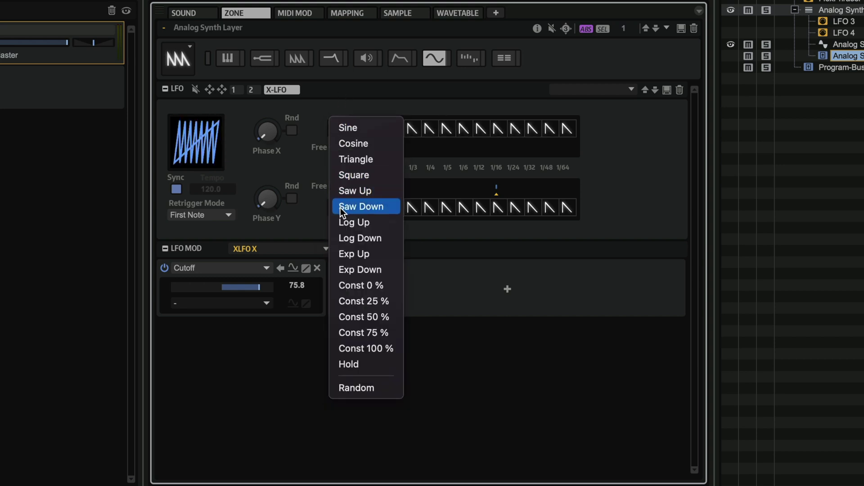
{"action": "left_click", "coordinate": [339, 222]}
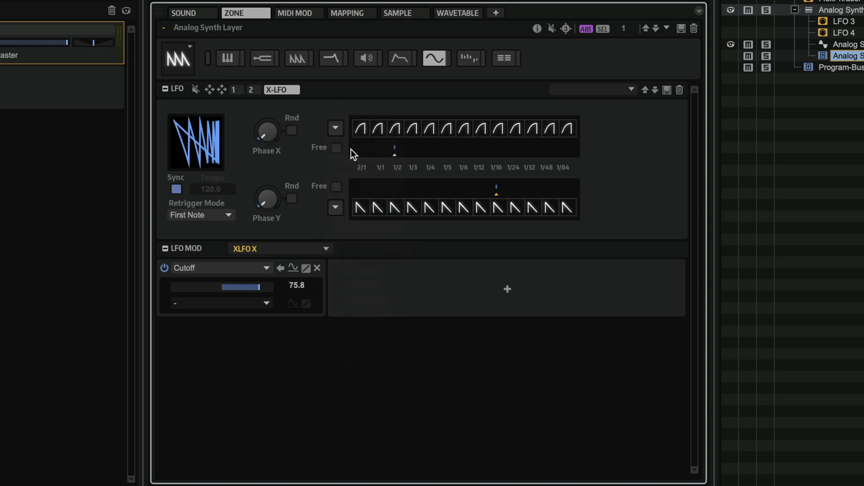
{"action": "left_click", "coordinate": [465, 129]}
{"action": "left_click", "coordinate": [504, 132]}
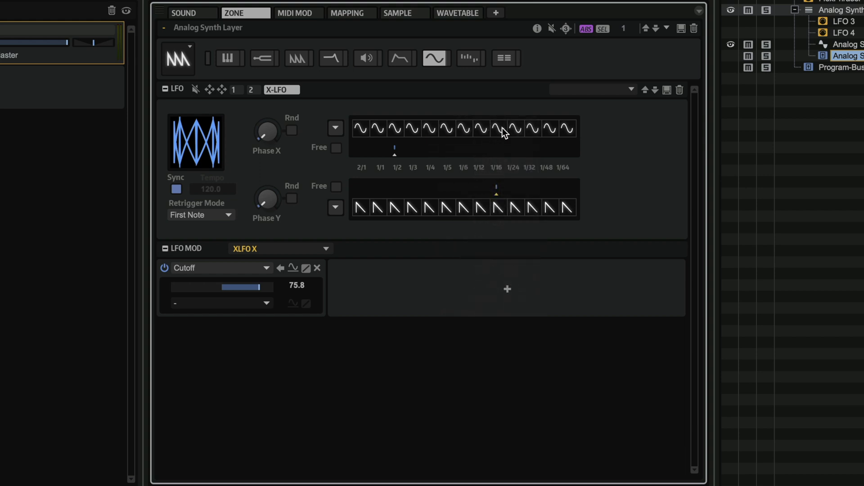
{"action": "left_click", "coordinate": [447, 129]}
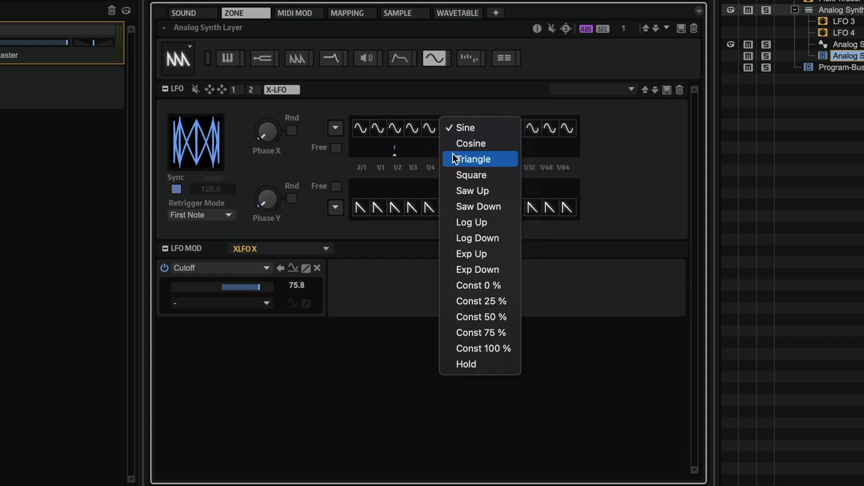
{"action": "left_click", "coordinate": [456, 186]}
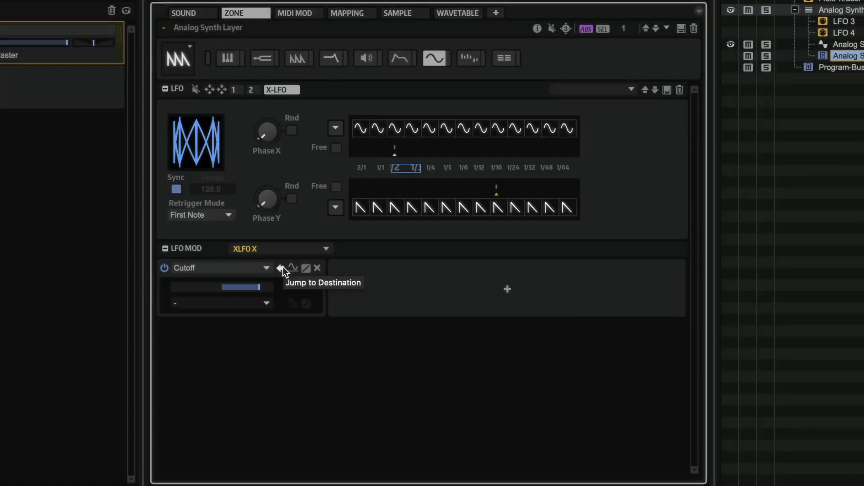
{"action": "left_click", "coordinate": [282, 268]}
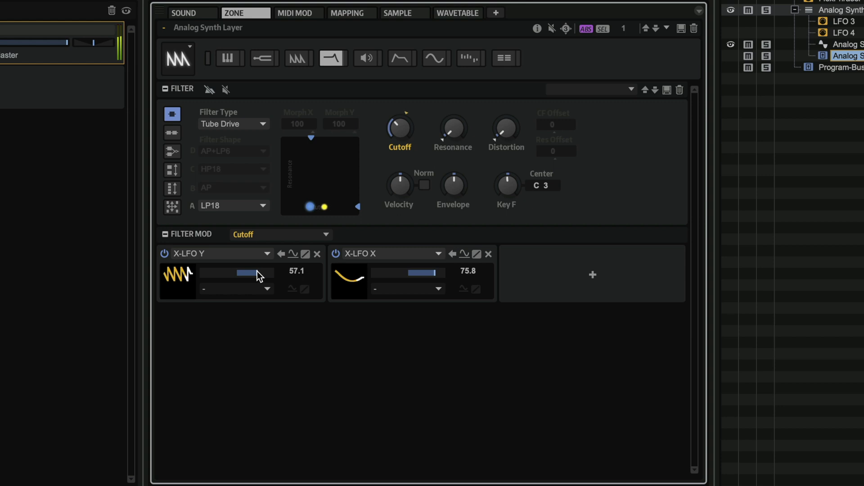
Set X-LFO Y's Cutoff depth to 67.3 with Modulation Wheel as its modifier
{"action": "left_click_drag", "start_coordinate": [258, 271], "coordinate": [261, 271]}
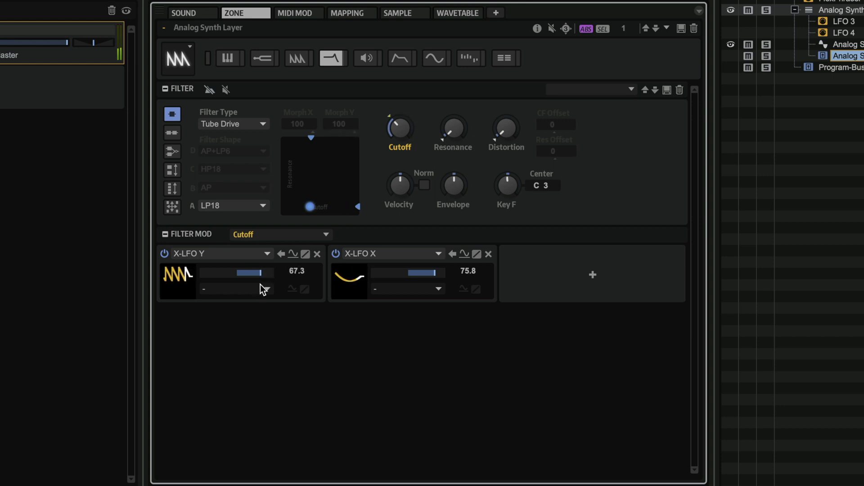
{"action": "left_click", "coordinate": [264, 289]}
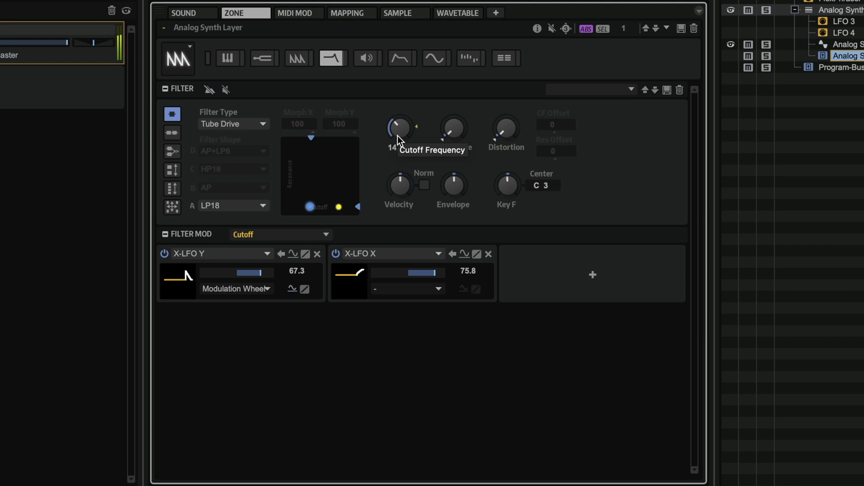
{"action": "left_click", "coordinate": [280, 253]}
Set every step of the X-LFO Y waveform to Log Up
{"action": "left_click", "coordinate": [338, 206]}
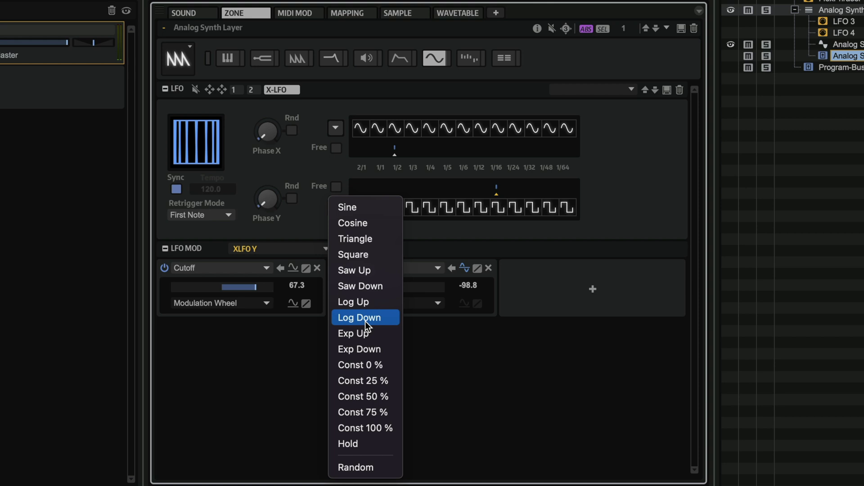
{"action": "left_click", "coordinate": [364, 298]}
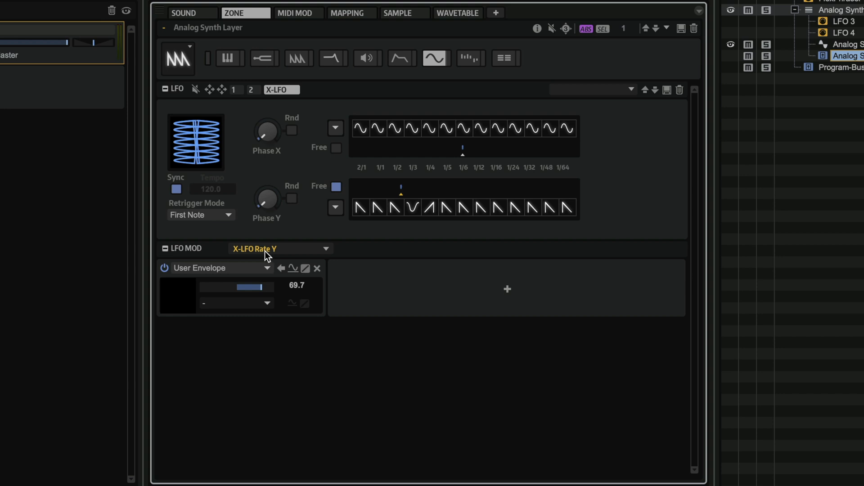
{"action": "left_click", "coordinate": [280, 268]}
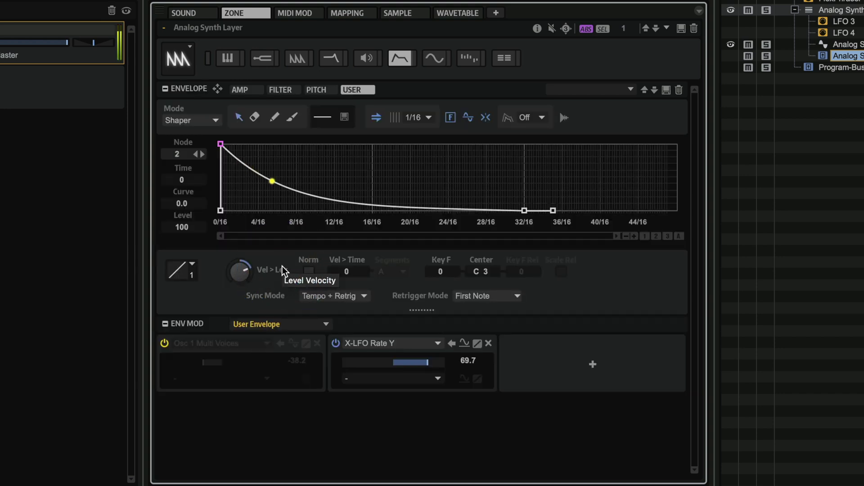
{"action": "left_click", "coordinate": [451, 344]}
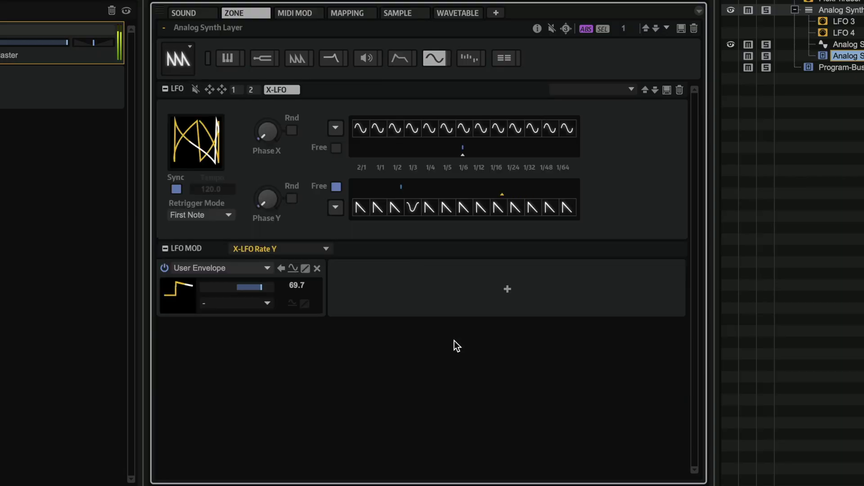
{"action": "left_click", "coordinate": [281, 268]}
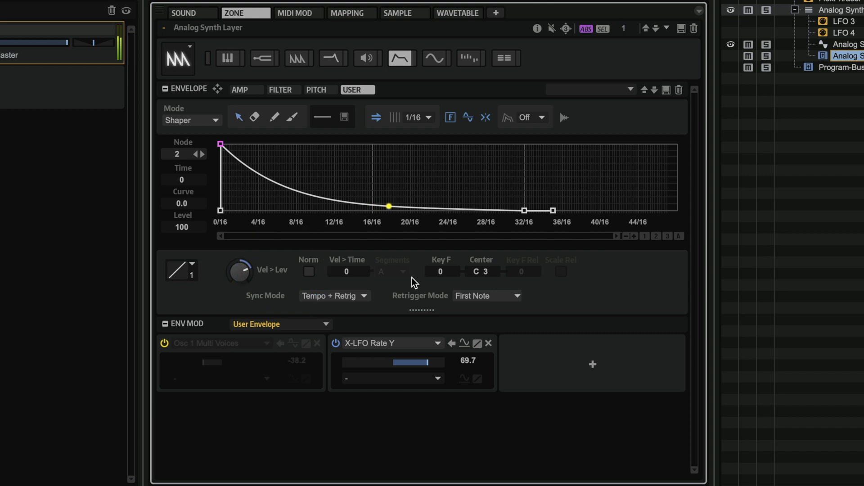
{"action": "left_click", "coordinate": [451, 343]}
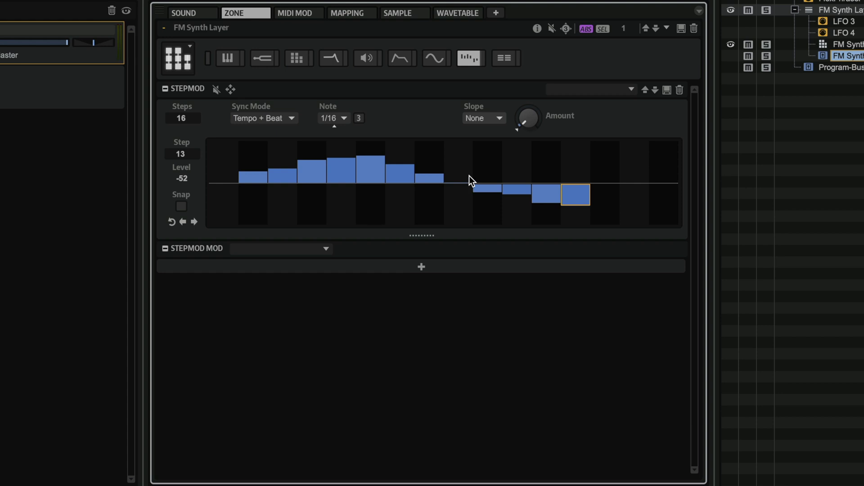
Display the FM layer's Mod Matrix and scroll through its User Envelope and LFO 1 routings
{"action": "left_click", "coordinate": [503, 59]}
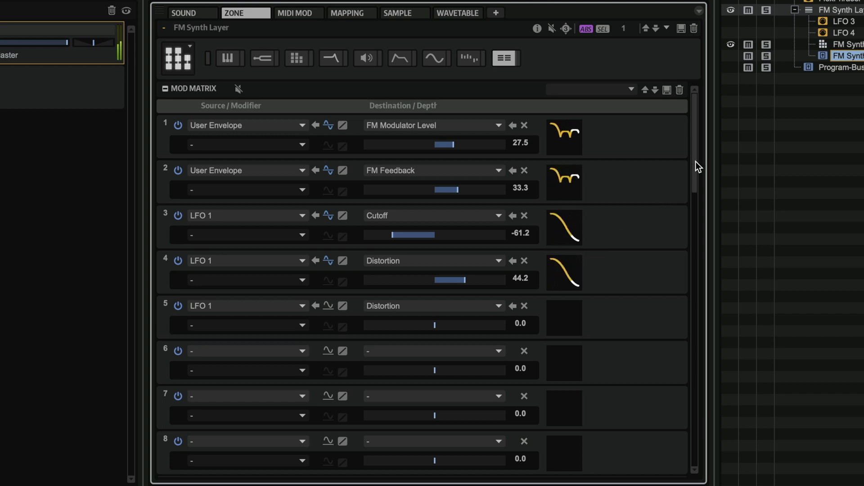
{"action": "scroll", "coordinate": [695, 162], "scroll_direction": "down", "scroll_amount": 1}
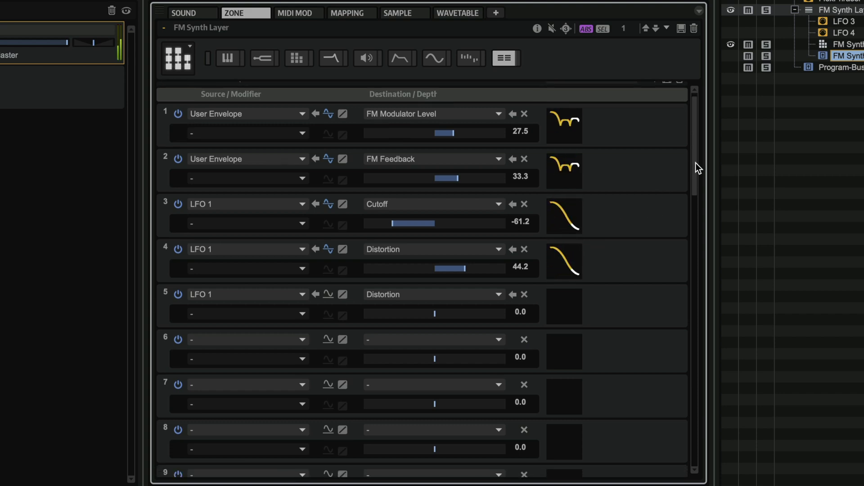
{"action": "left_click_drag", "start_coordinate": [696, 163], "coordinate": [695, 150]}
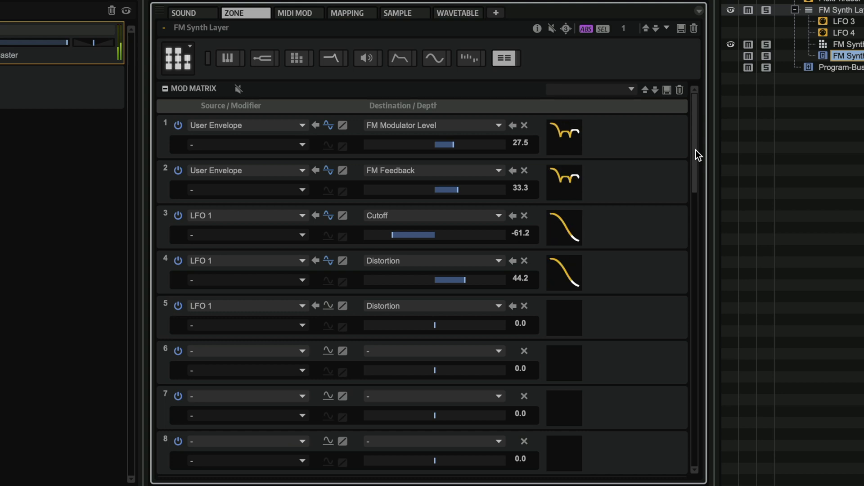